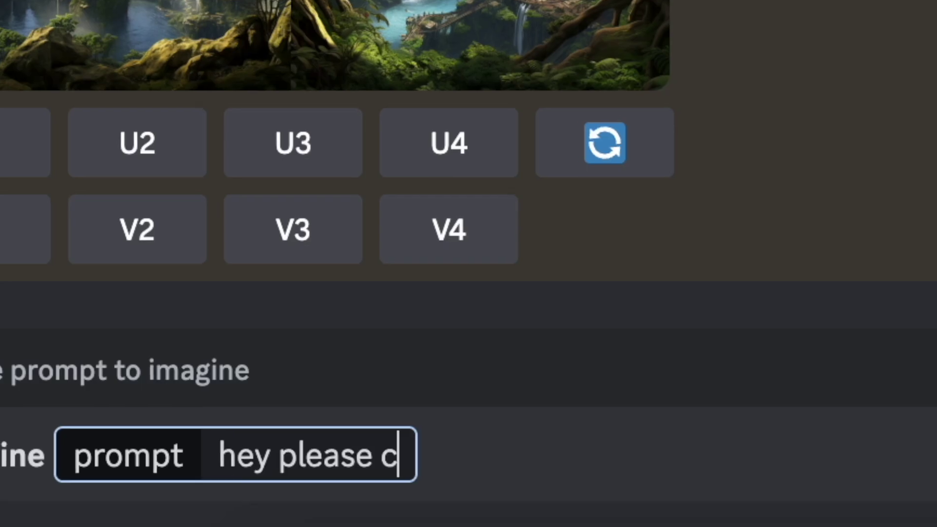
- Enter the Midjourney prompt asking it to create an avatar wallpaper
{"action": "type", "text": "reate an avatar wallpaper thanks"}
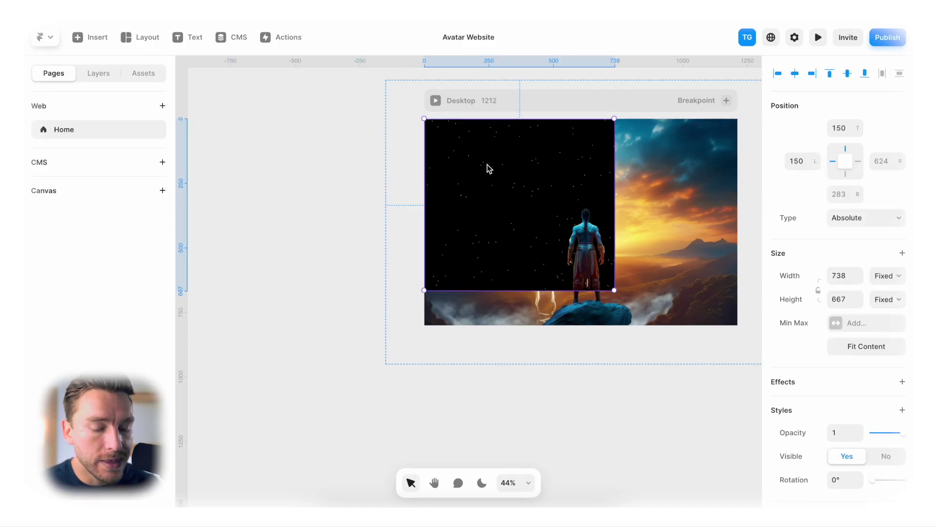
- Stretch the particles to 1212x800 with backdrop alpha 0, and set the ENTER title's blending to Overlay
{"action": "left_click_drag", "start_coordinate": [615, 291], "coordinate": [737, 325]}
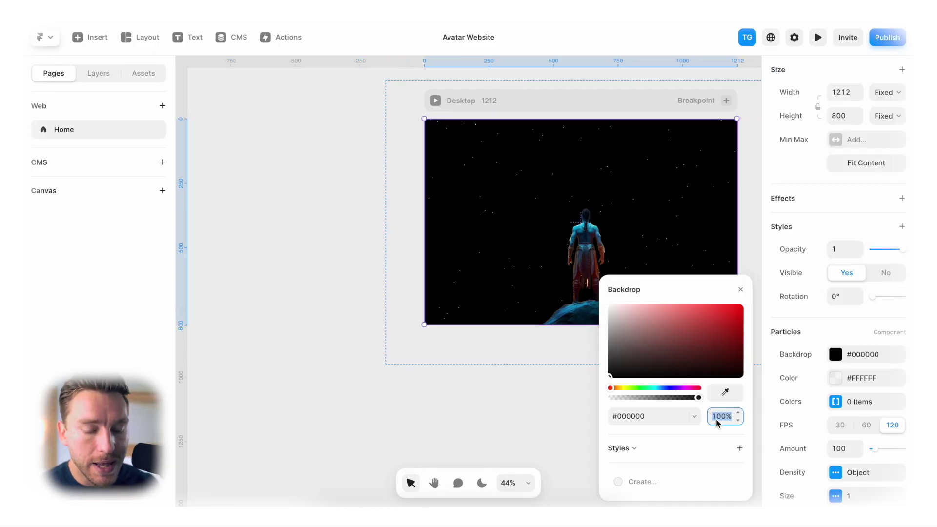
{"action": "type", "text": "0"}
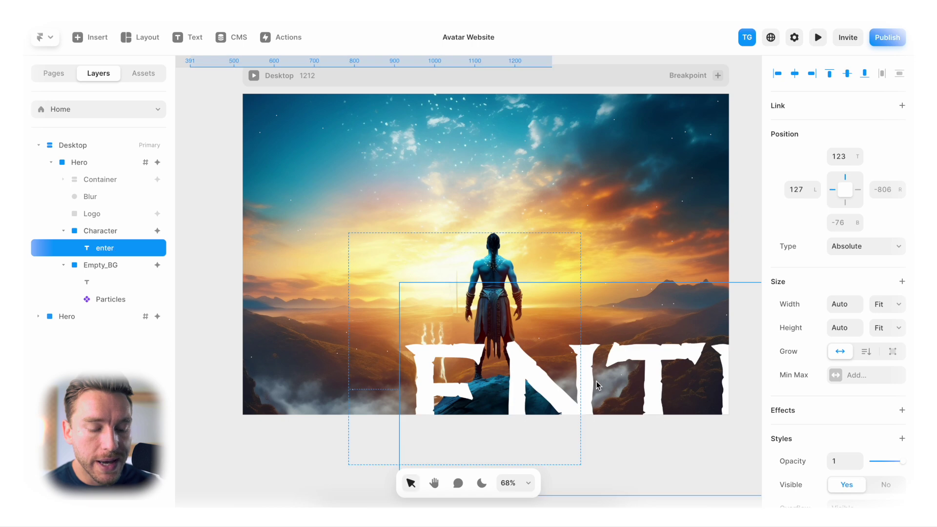
{"action": "scroll", "coordinate": [830, 342], "scroll_direction": "down", "scroll_amount": 4}
{"action": "left_click", "coordinate": [840, 358]}
{"action": "left_click", "coordinate": [850, 429]}
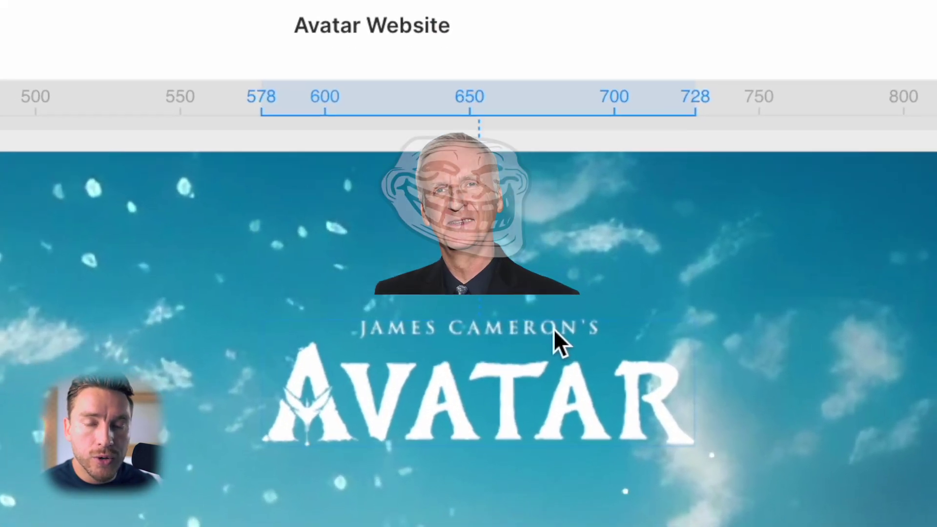
- Select the Avatar logo layer in the hero
{"action": "left_click", "coordinate": [575, 128]}
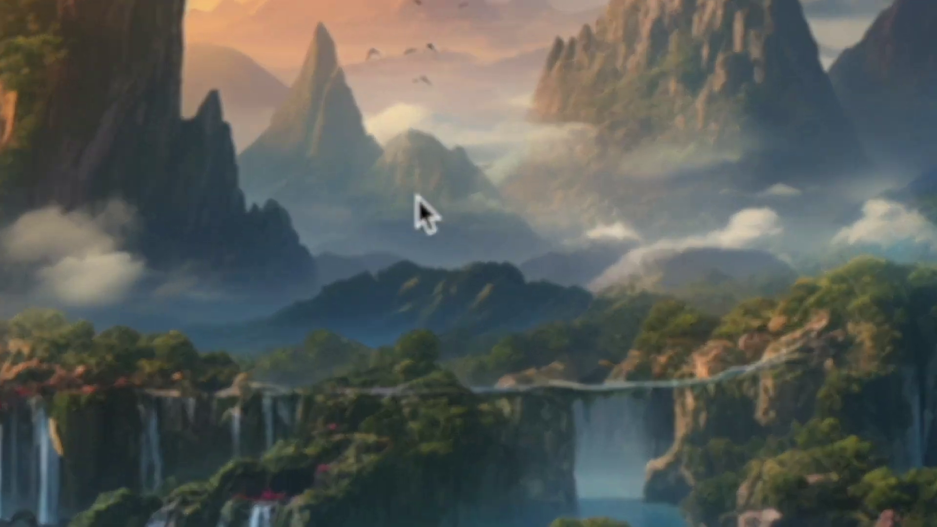
- Save the misty mountain-and-waterfall landscape and place it in Section 1 below the hero
{"action": "right_click", "coordinate": [419, 200]}
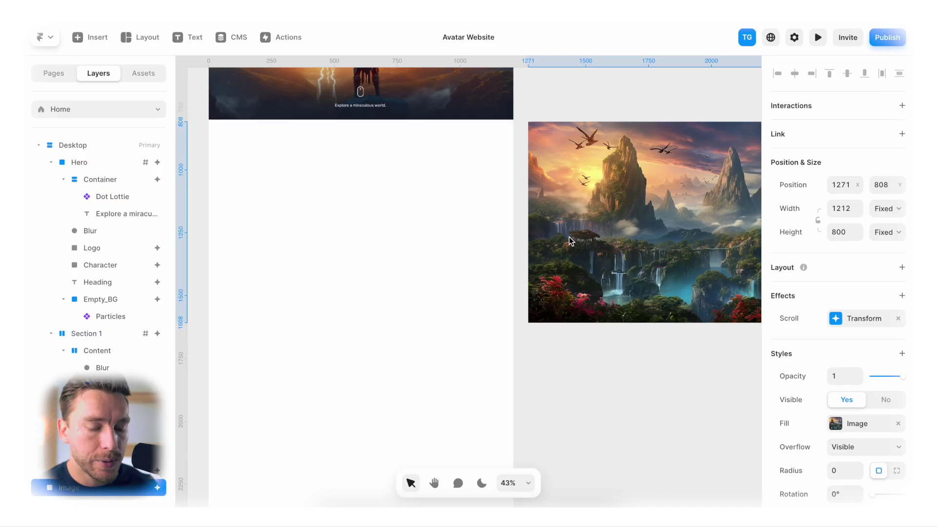
{"action": "left_click_drag", "start_coordinate": [570, 239], "coordinate": [272, 238]}
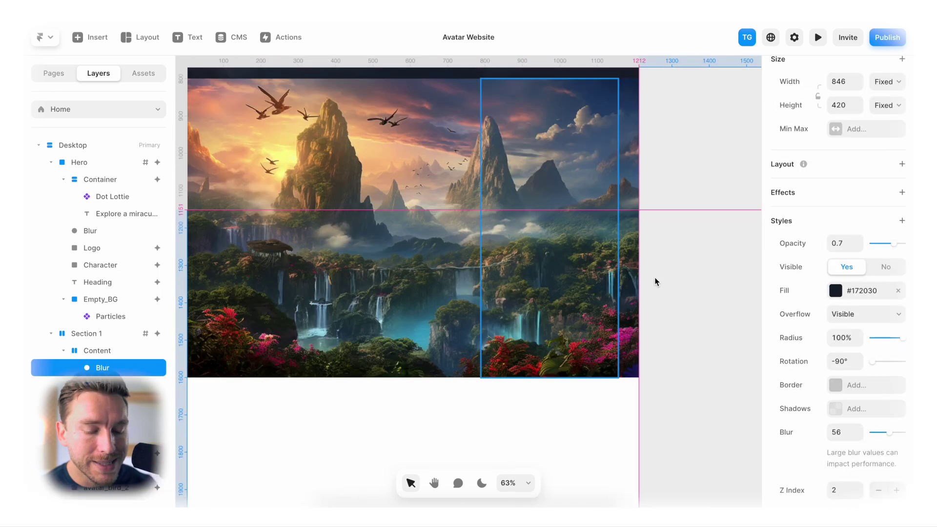
- Move the Blur ellipse over the landscape's right side and nudge the chapter text stack left
{"action": "left_click_drag", "start_coordinate": [655, 281], "coordinate": [457, 196]}
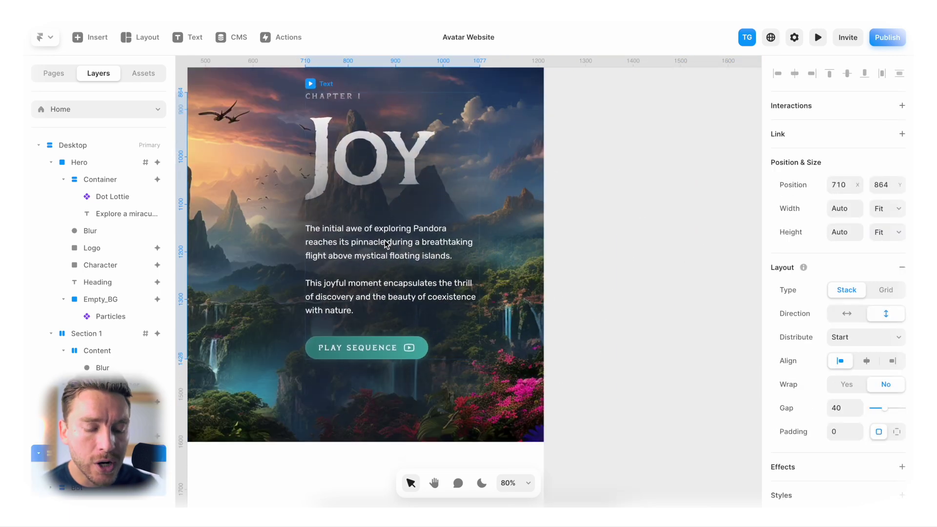
{"action": "left_click_drag", "start_coordinate": [385, 241], "coordinate": [376, 241]}
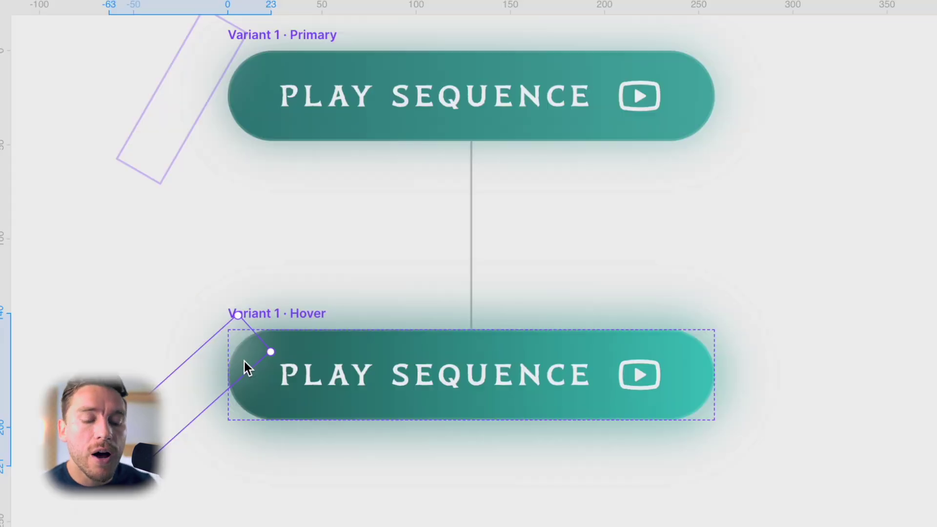
- Sweep the bg blur across the Hover variant button, then scroll the preview to check the JOY animation
{"action": "left_click_drag", "start_coordinate": [331, 320], "coordinate": [362, 317]}
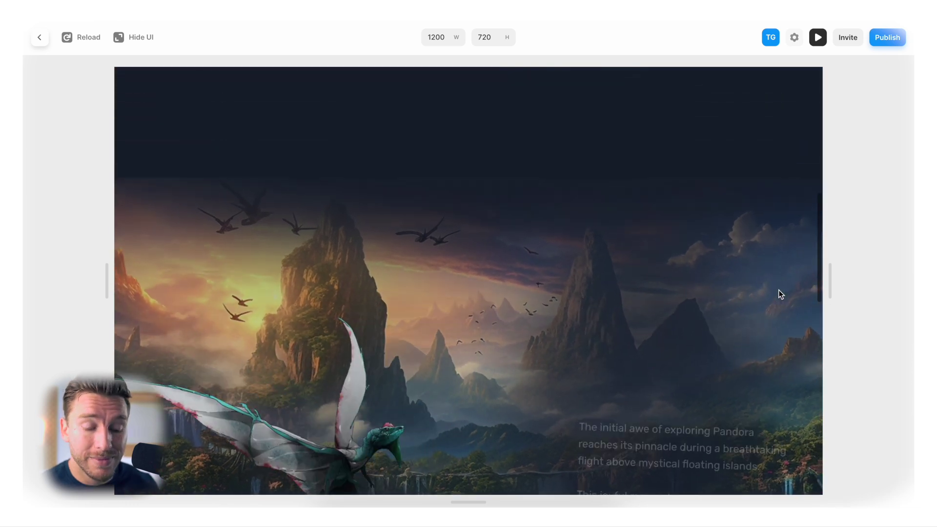
{"action": "scroll", "coordinate": [778, 290], "scroll_direction": "down", "scroll_amount": 3}
{"action": "scroll", "coordinate": [778, 290], "scroll_direction": "up", "scroll_amount": 5}
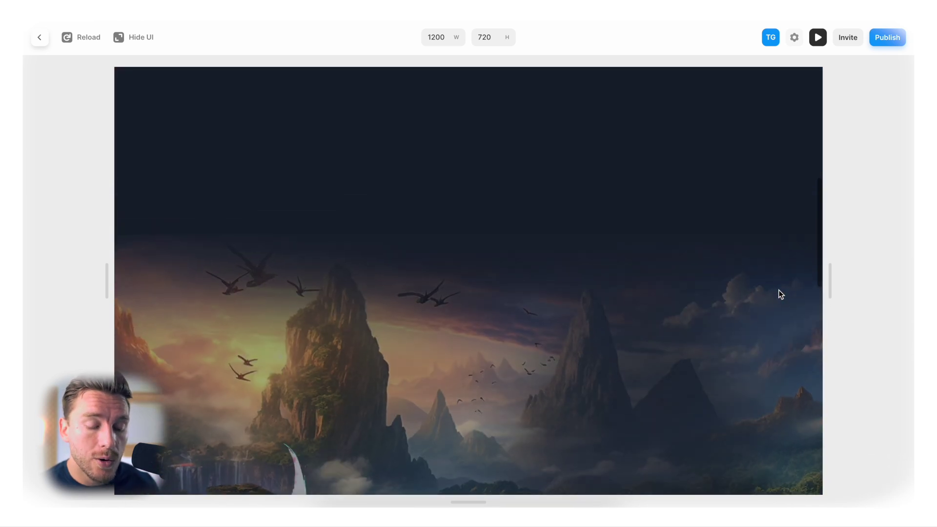
{"action": "scroll", "coordinate": [778, 290], "scroll_direction": "down", "scroll_amount": 3}
{"action": "scroll", "coordinate": [779, 290], "scroll_direction": "up", "scroll_amount": 3}
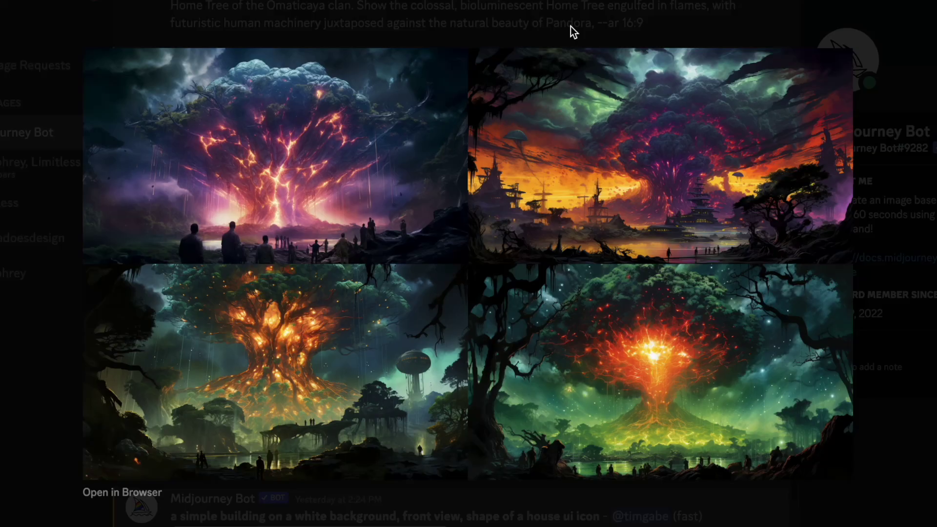
- Save a burning Home Tree image from Midjourney
{"action": "right_click", "coordinate": [470, 224]}
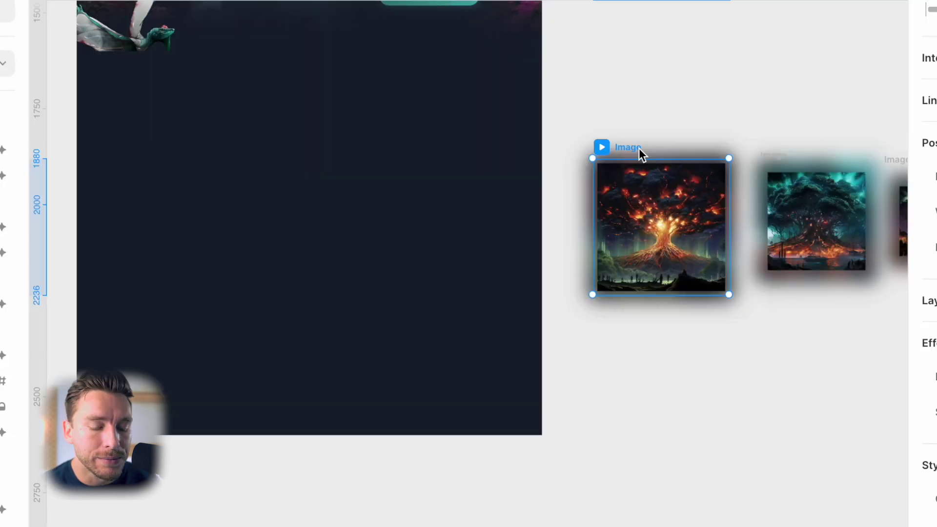
- Place the red-tree, teal-tree and a third tree image into Section 2
{"action": "left_click_drag", "start_coordinate": [640, 152], "coordinate": [423, 244]}
{"action": "left_click_drag", "start_coordinate": [747, 161], "coordinate": [159, 105]}
{"action": "left_click_drag", "start_coordinate": [897, 217], "coordinate": [147, 301]}
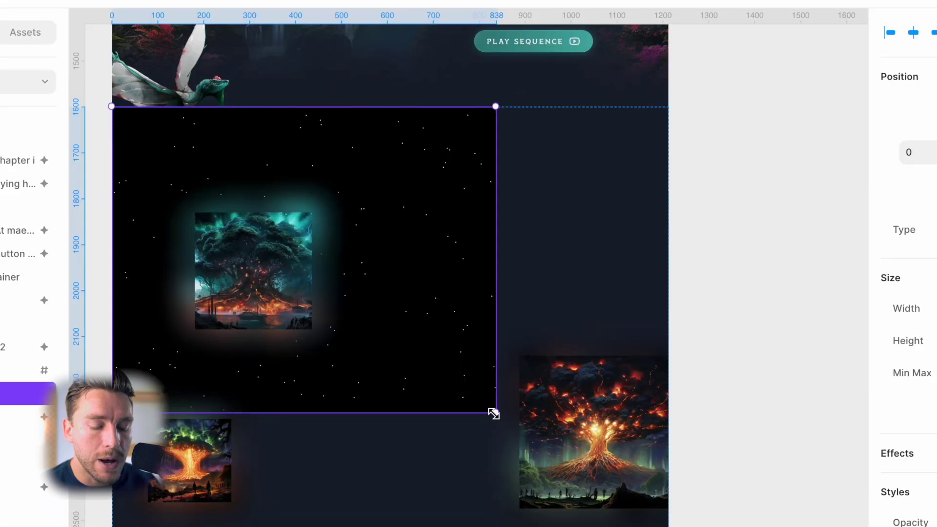
- Widen the dark section across the page and set its backdrop opacity to 0
{"action": "left_click_drag", "start_coordinate": [492, 412], "coordinate": [642, 524]}
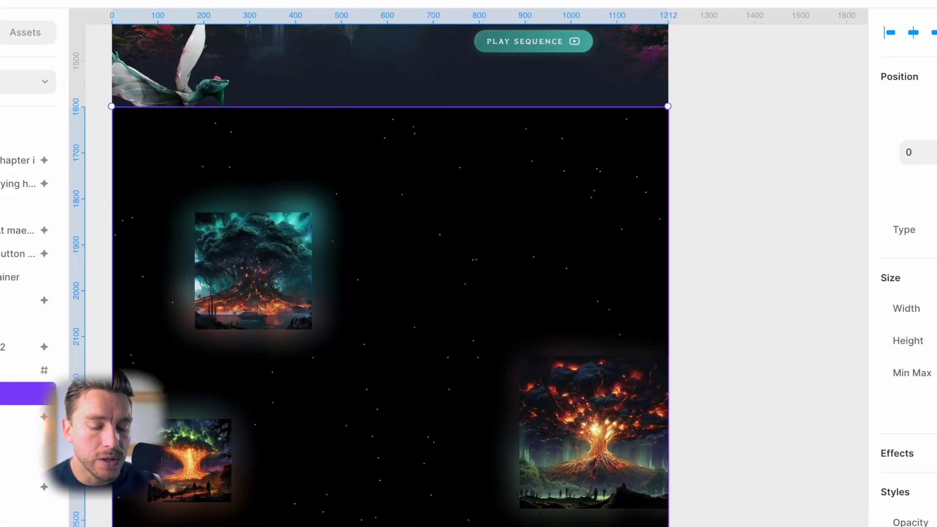
{"action": "left_click", "coordinate": [811, 289]}
{"action": "type", "text": "0"}
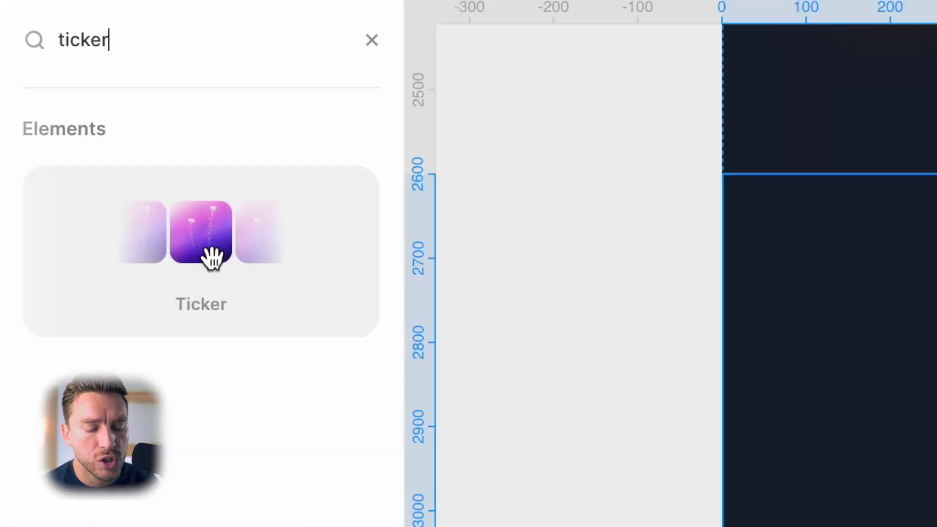
- Drop a Ticker below the Agony section and connect it to the Video Card components
{"action": "left_click_drag", "start_coordinate": [316, 402], "coordinate": [473, 312]}
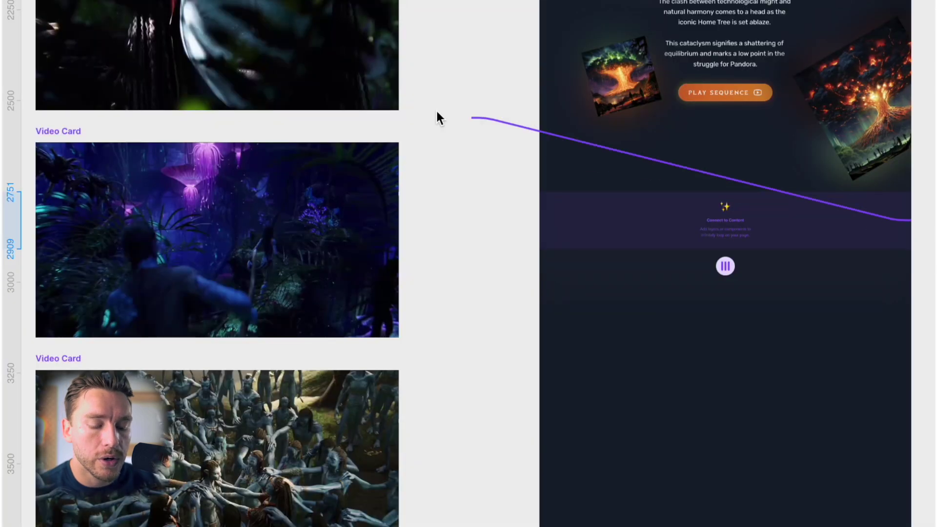
{"action": "left_click_drag", "start_coordinate": [550, 149], "coordinate": [332, 73]}
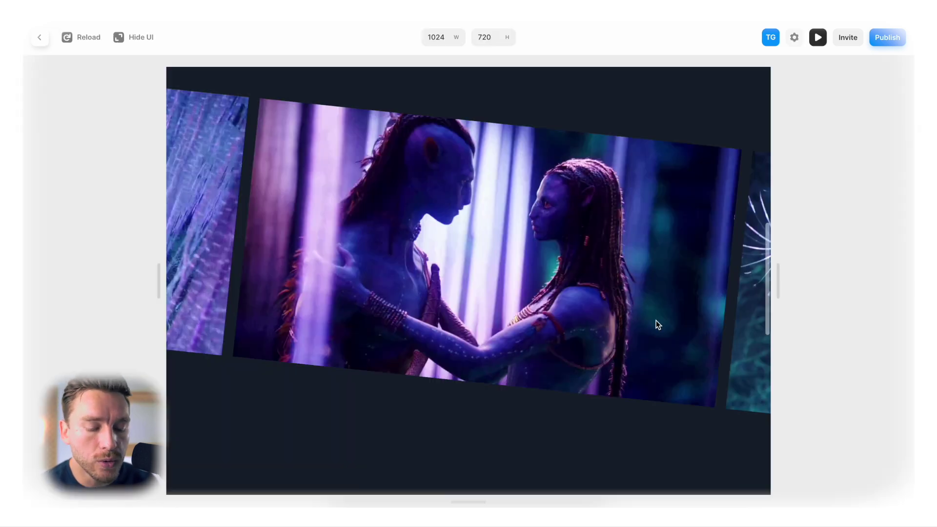
- Move the Particles layer into Section 3's Container in the Layers panel
{"action": "scroll", "coordinate": [656, 321], "scroll_direction": "down", "scroll_amount": 5}
{"action": "scroll", "coordinate": [656, 320], "scroll_direction": "down", "scroll_amount": 6}
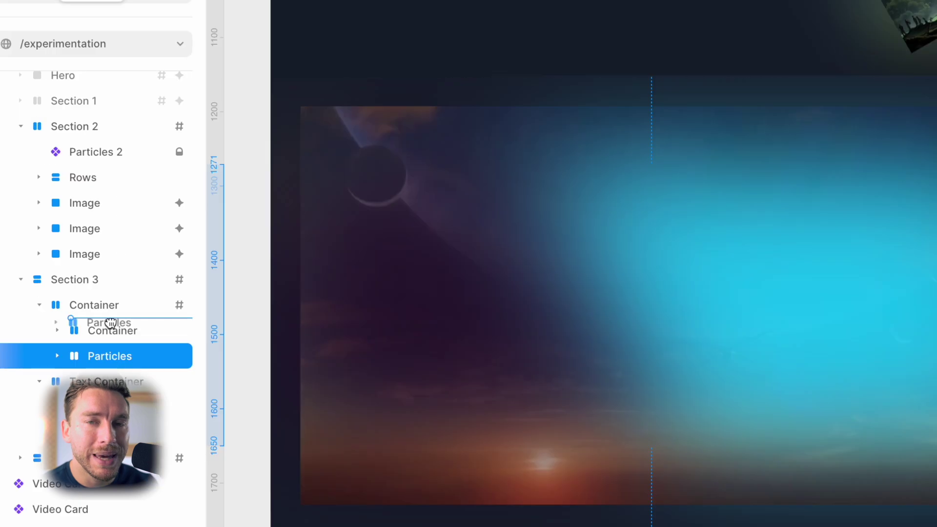
{"action": "left_click_drag", "start_coordinate": [110, 323], "coordinate": [110, 321]}
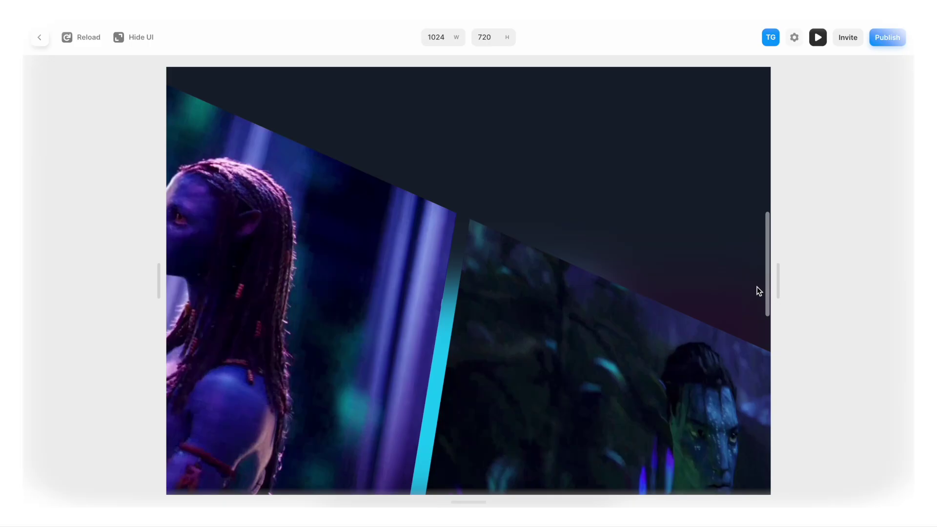
- Scroll the live site past the Joy, Agony, carousel and Salvation sections to the Remix in Framer button
{"action": "scroll", "coordinate": [759, 292], "scroll_direction": "down", "scroll_amount": 5}
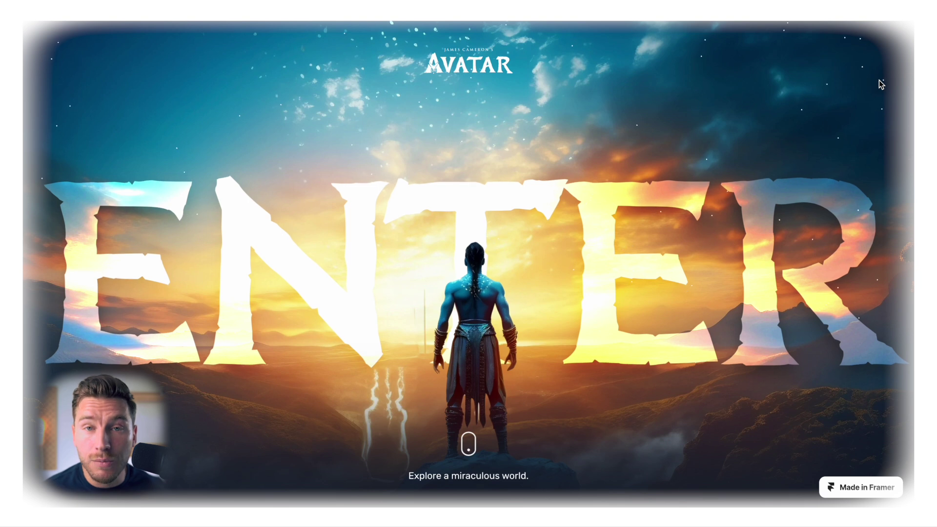
{"action": "scroll", "coordinate": [881, 86], "scroll_direction": "down", "scroll_amount": 5}
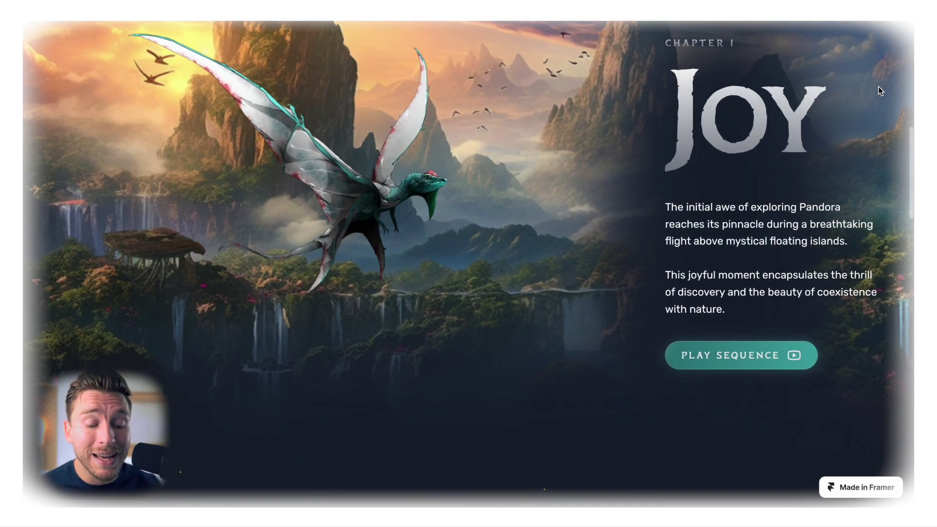
{"action": "scroll", "coordinate": [877, 99], "scroll_direction": "down", "scroll_amount": 5}
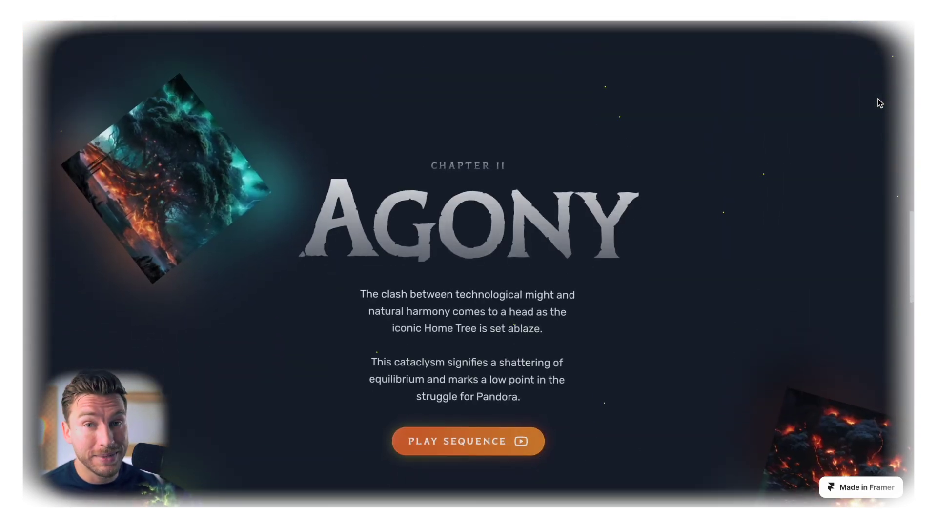
{"action": "scroll", "coordinate": [877, 101], "scroll_direction": "down", "scroll_amount": 5}
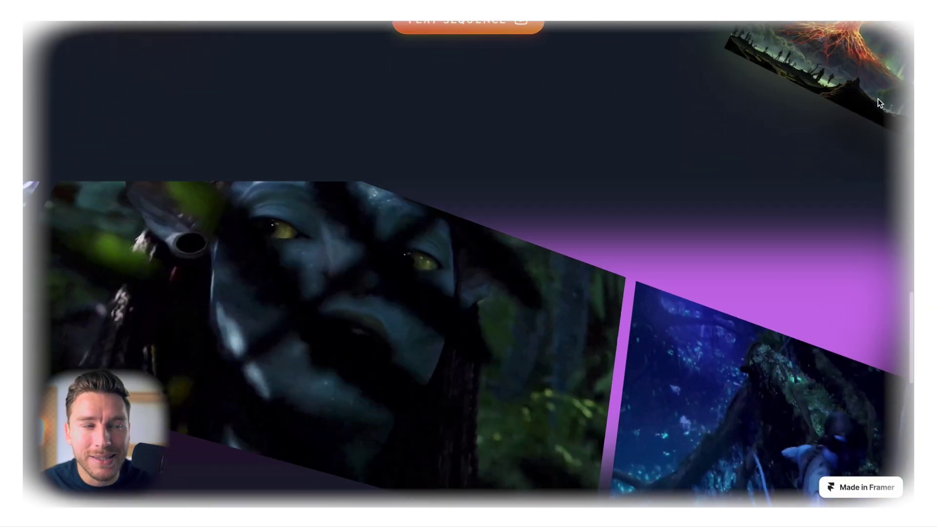
{"action": "scroll", "coordinate": [878, 100], "scroll_direction": "down", "scroll_amount": 5}
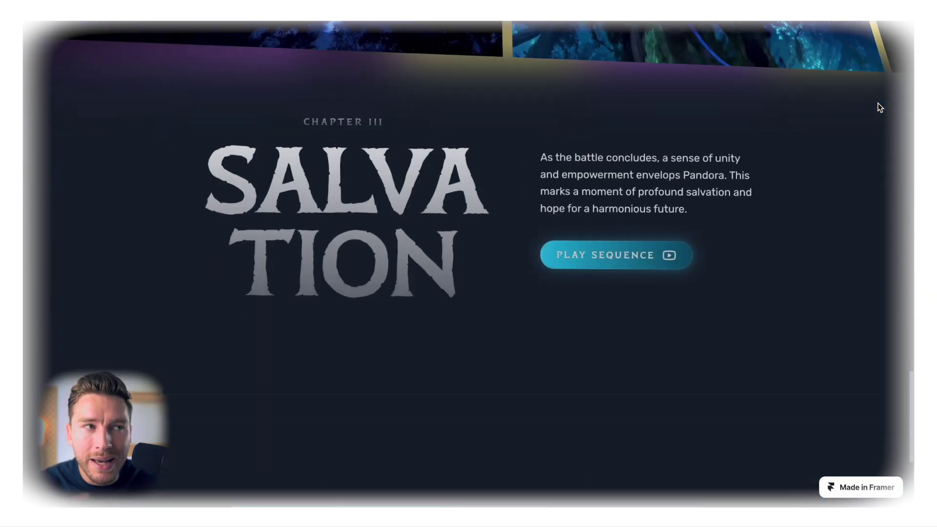
{"action": "scroll", "coordinate": [877, 103], "scroll_direction": "down", "scroll_amount": 3}
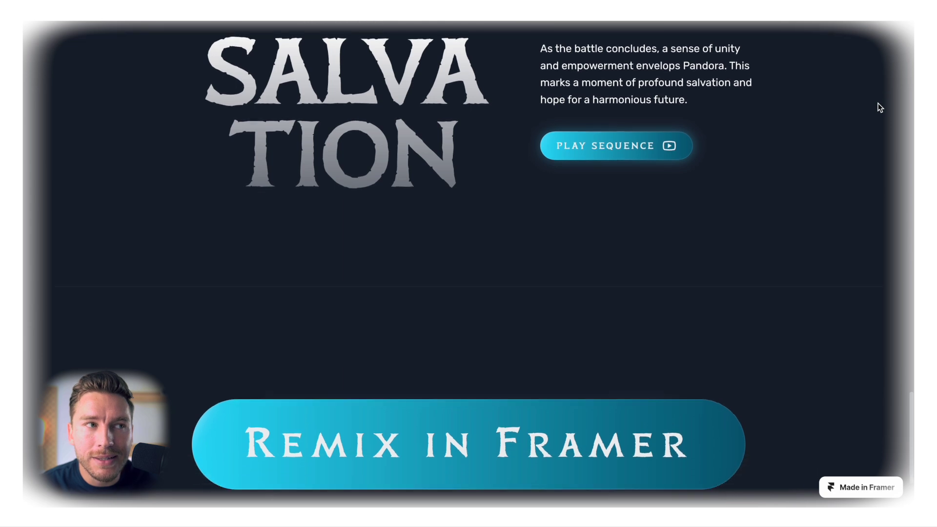
{"action": "scroll", "coordinate": [878, 103], "scroll_direction": "down", "scroll_amount": 2}
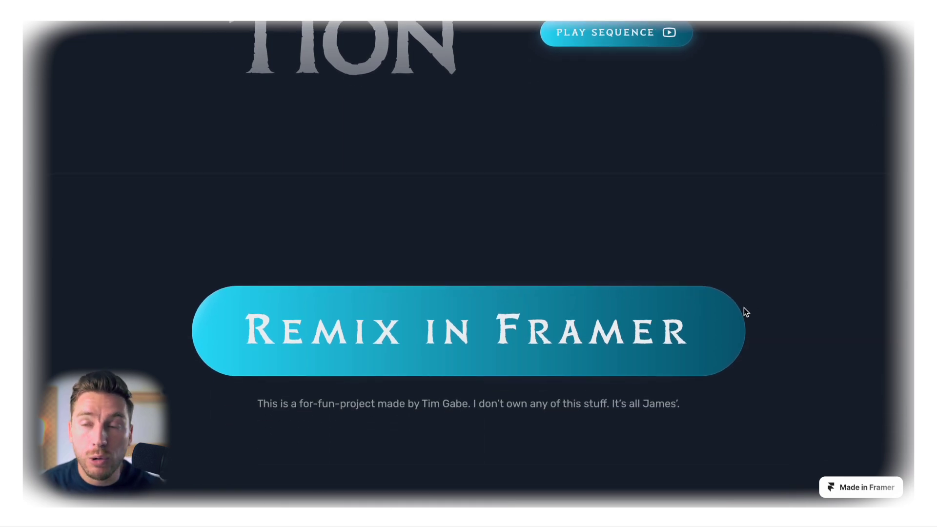